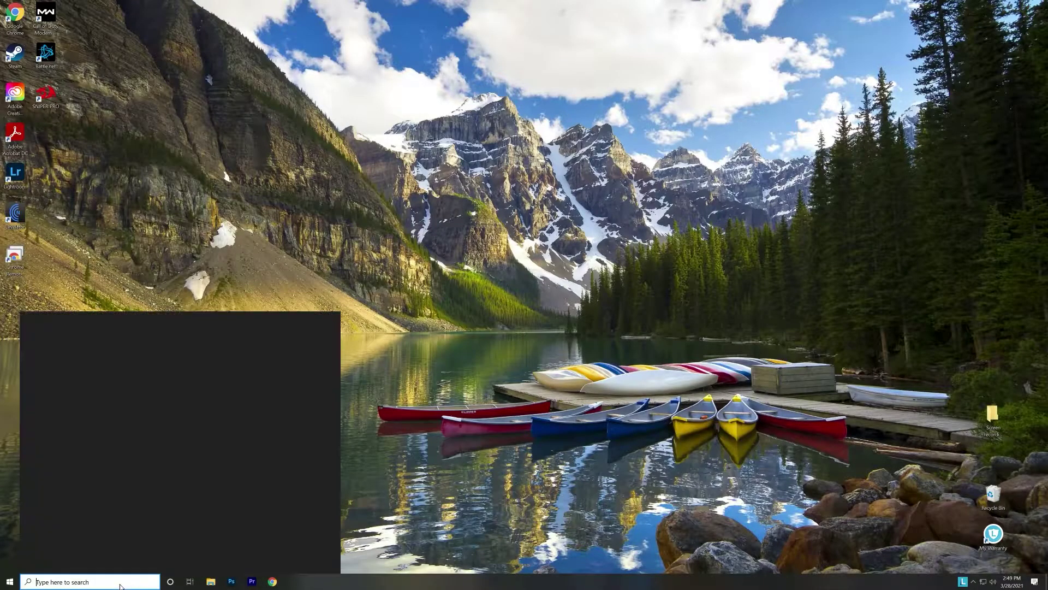
# - Find 'computer management' in Start menu search and launch Computer Management
pyautogui.press('super')
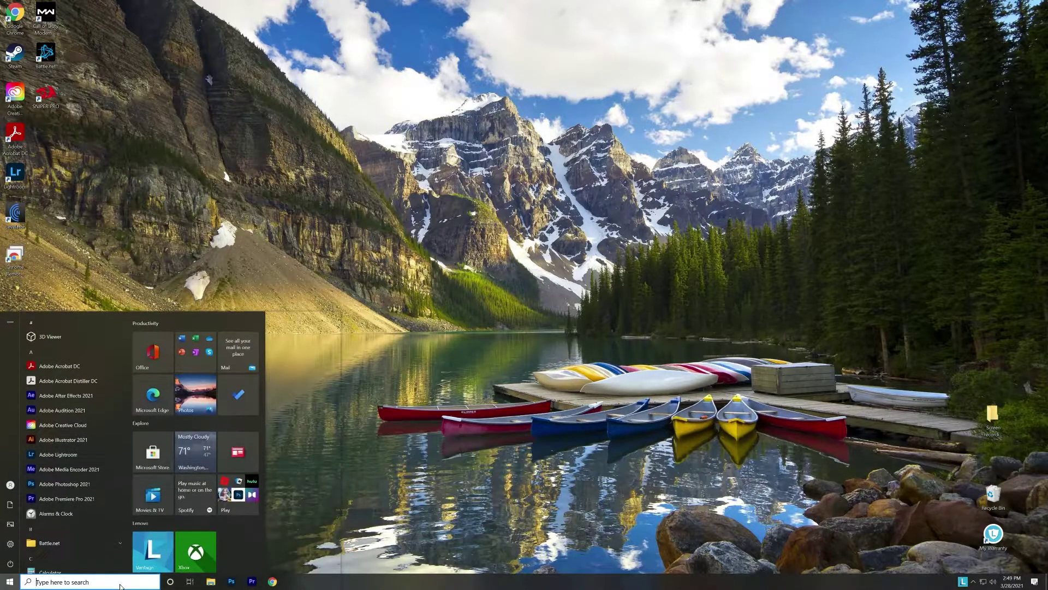
pyautogui.write('conput')
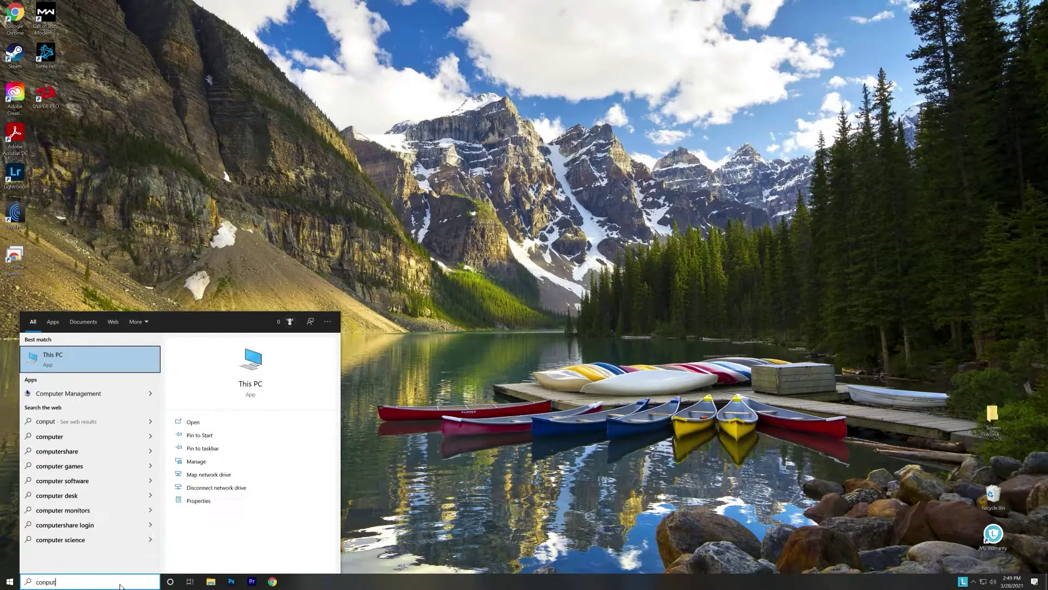
pyautogui.press('Down')
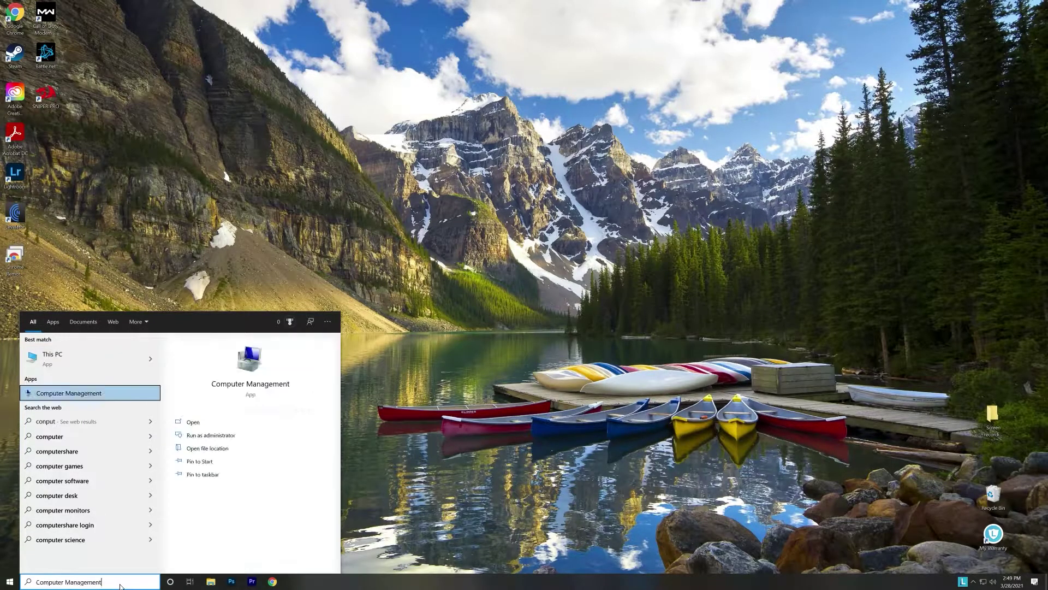
pyautogui.press('Return')
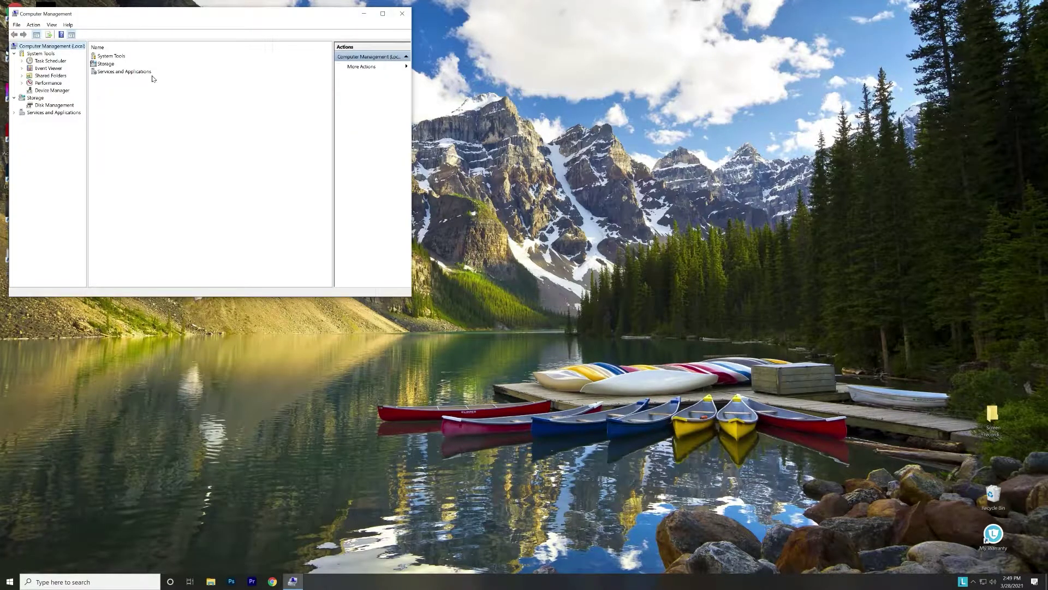
# - Show Disk Management in an enlarged window, revealing unallocated 931.51 GB Disk 2
pyautogui.click(54, 104)
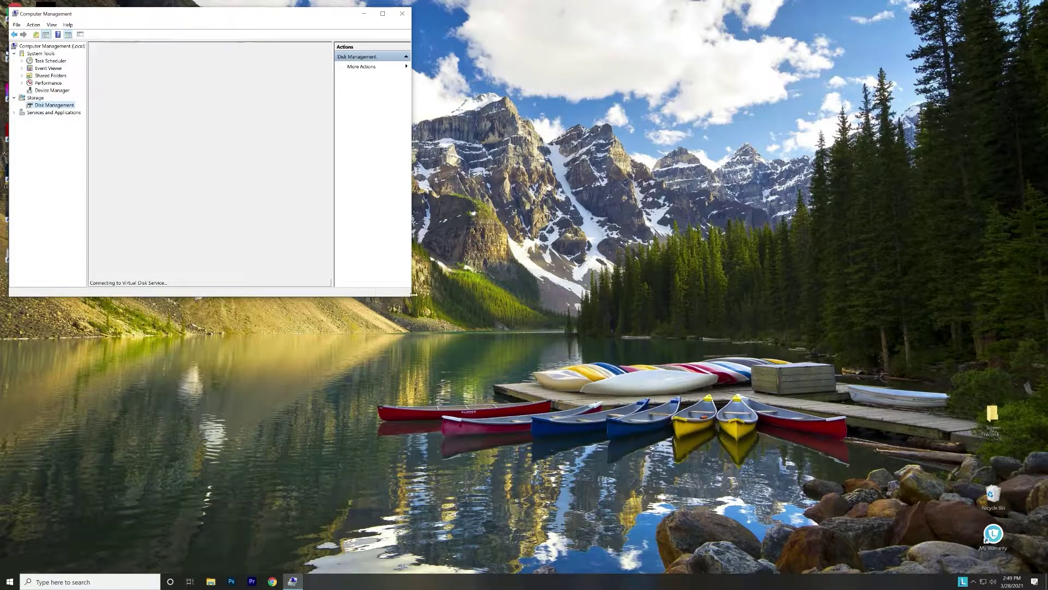
pyautogui.moveTo(410, 297)
pyautogui.mouseDown()
pyautogui.moveTo(725, 363)
pyautogui.moveTo(896, 480)
pyautogui.mouseUp()
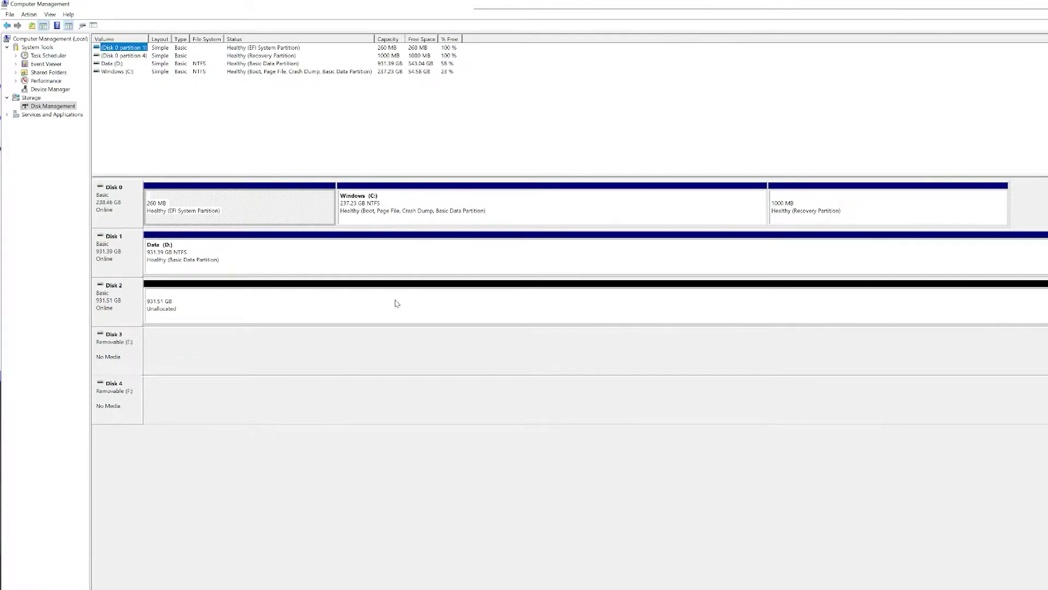
# - Start a New Simple Volume on Disk 2's unallocated space, keeping the maximum size
pyautogui.rightClick(396, 303)
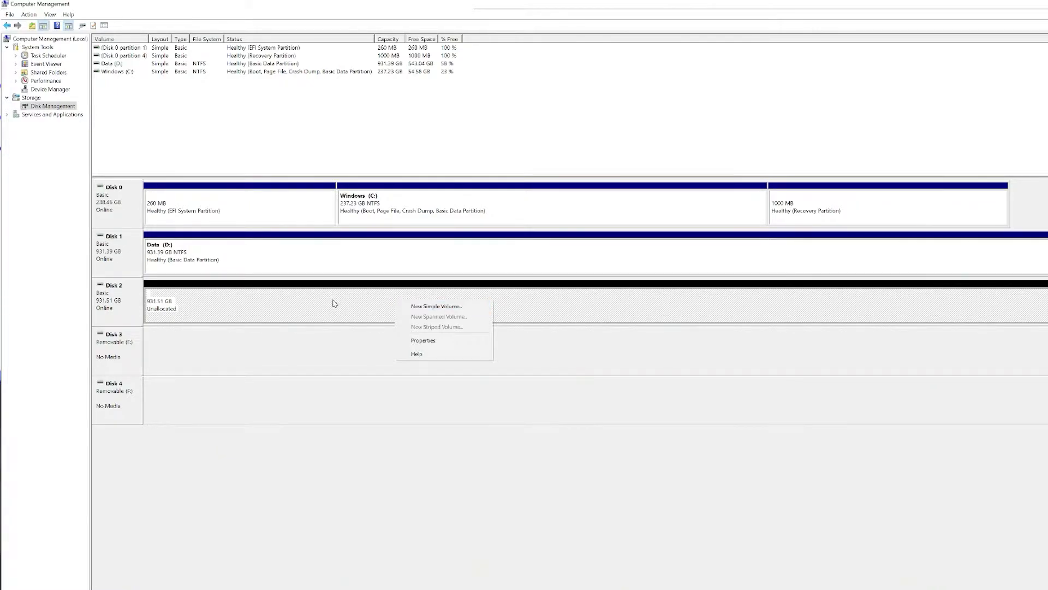
pyautogui.click(440, 308)
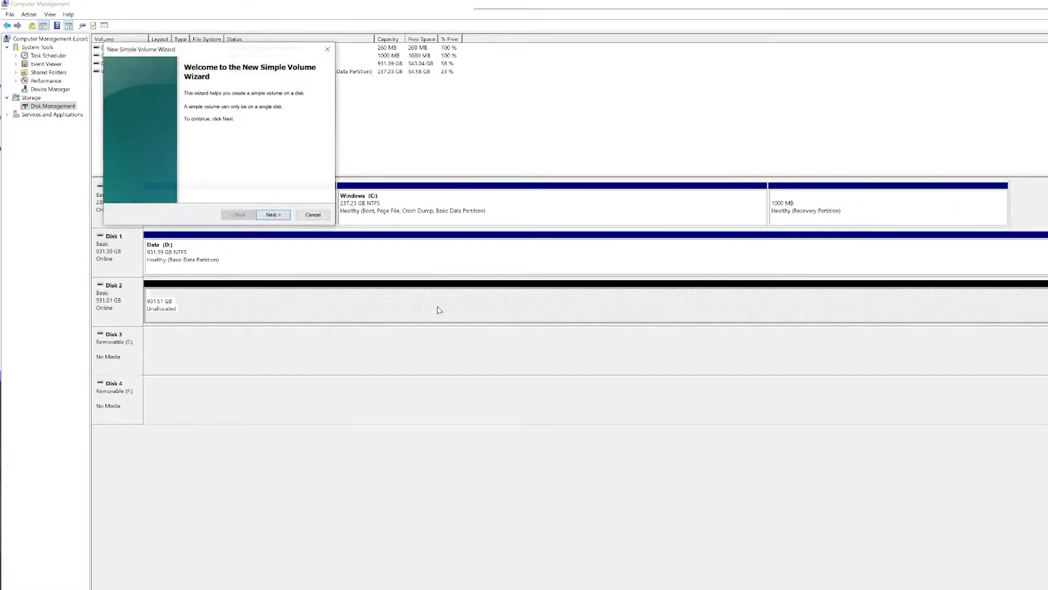
pyautogui.click(274, 215)
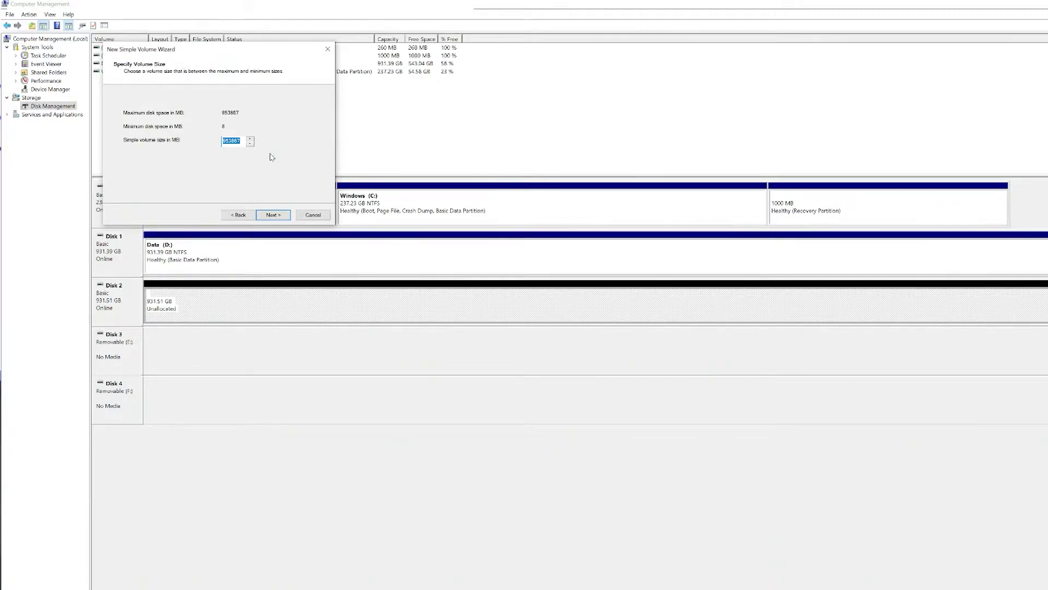
pyautogui.click(274, 215)
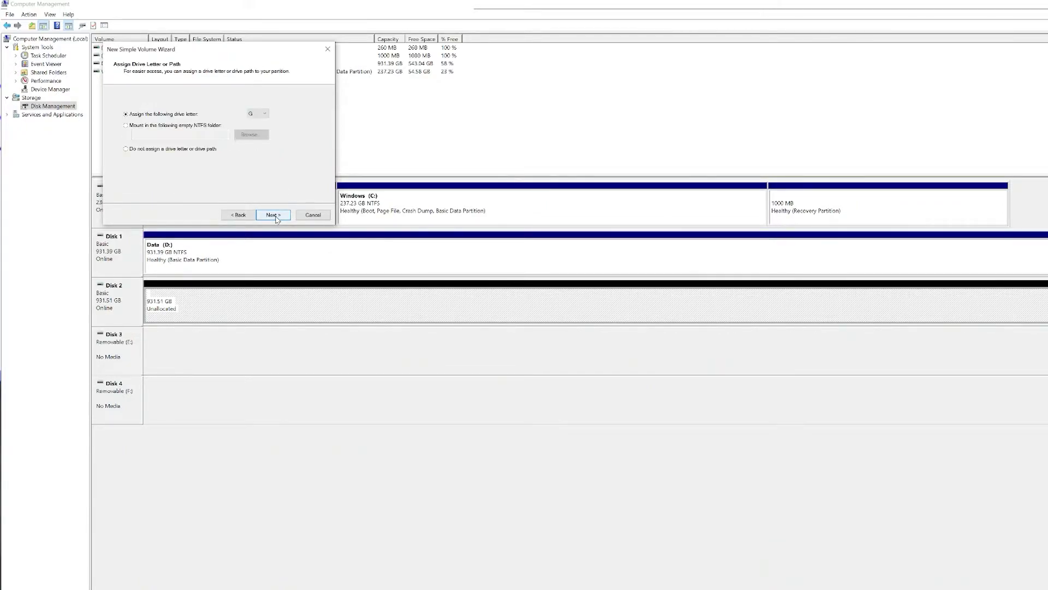
# - Assign drive letter H to the new volume and advance to formatting options
pyautogui.click(263, 114)
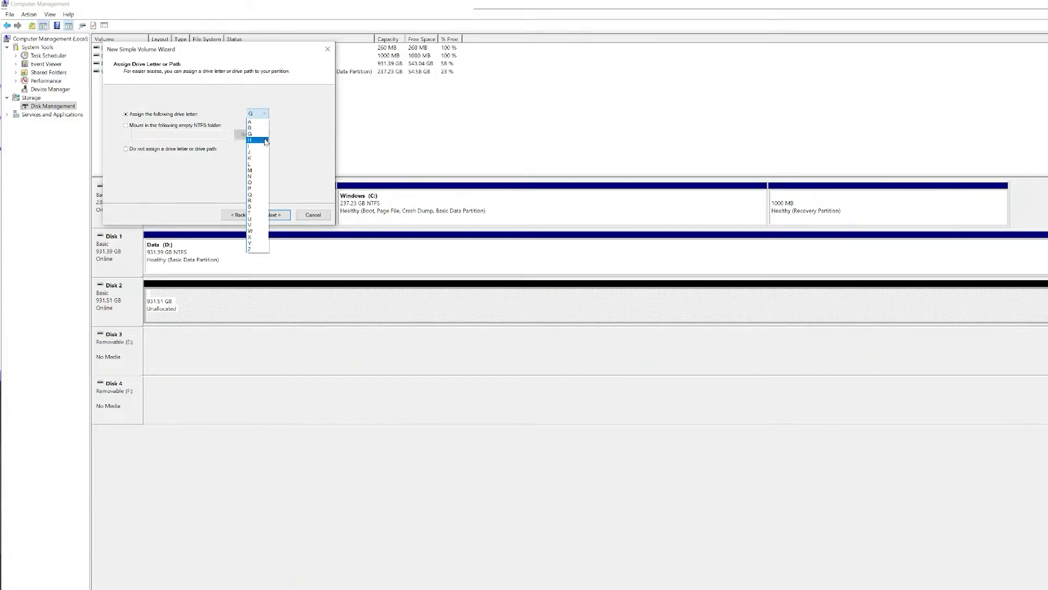
pyautogui.press('Escape')
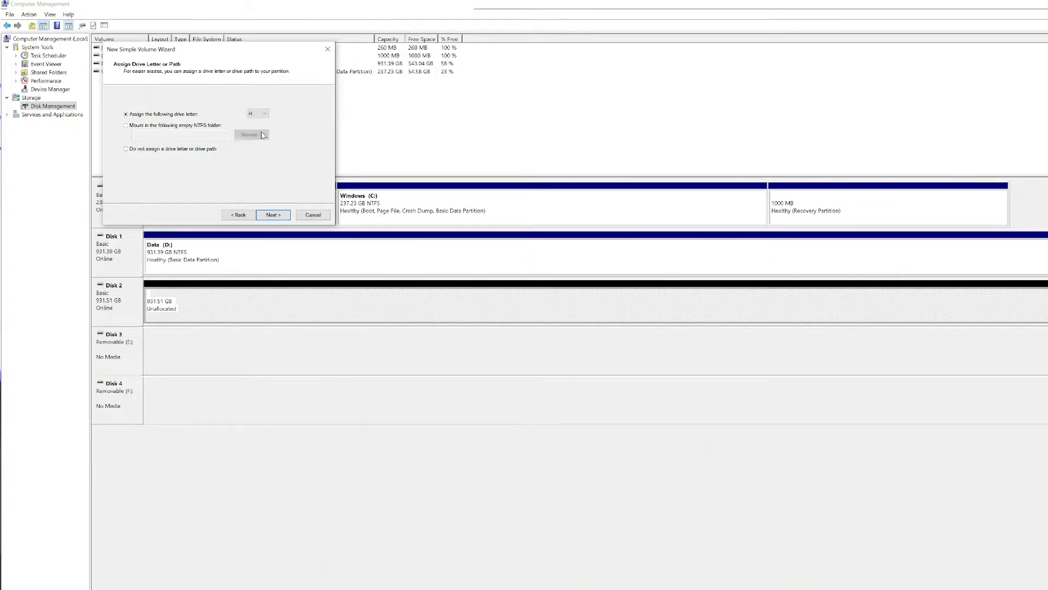
pyautogui.click(280, 218)
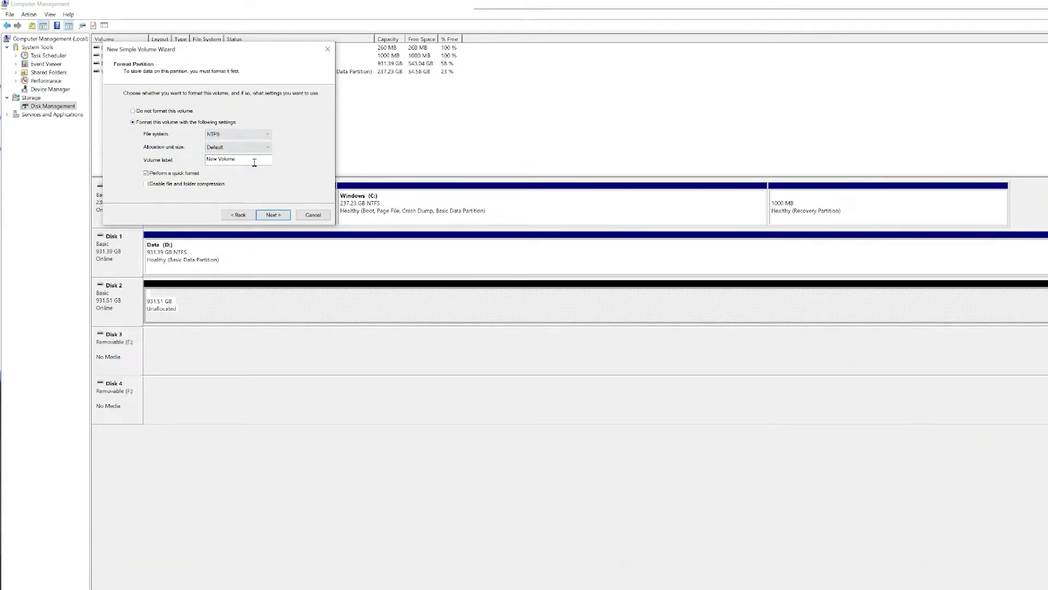
# - Select the default volume label text so it can become 'WD 1TB Drive'
pyautogui.moveTo(255, 159); pyautogui.dragTo(195, 157)
pyautogui.write('WD 1TB Drive')
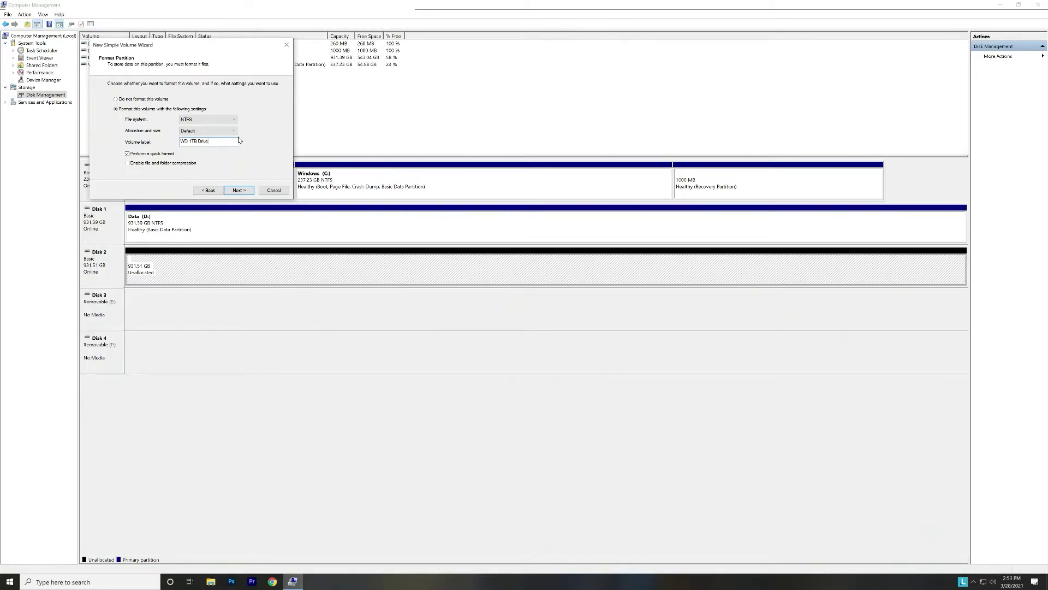
# - Complete the New Simple Volume Wizard and let the NTFS formatting finish
pyautogui.click(245, 190)
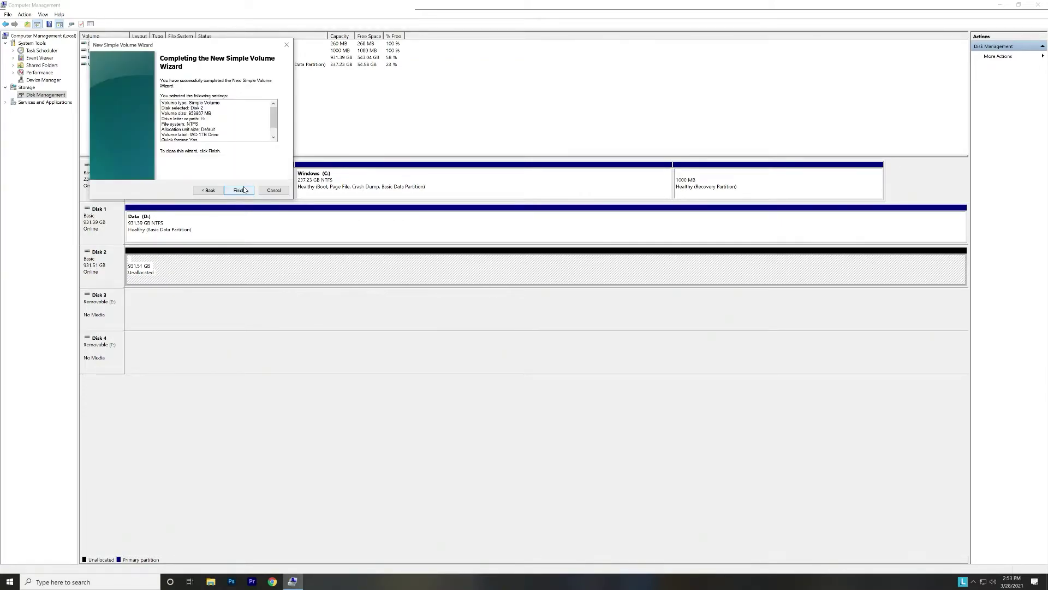
pyautogui.click(245, 190)
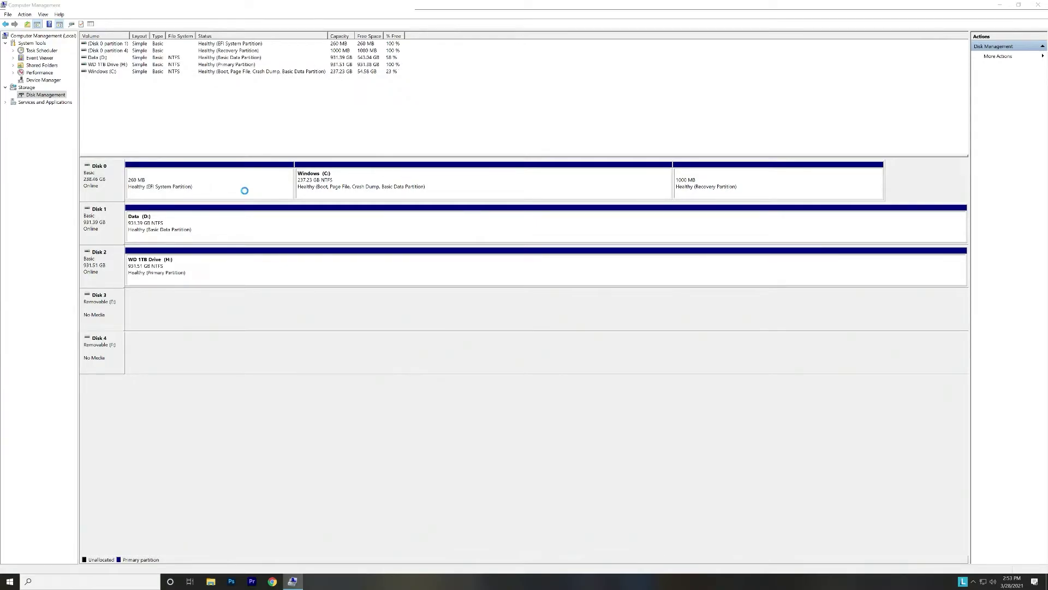